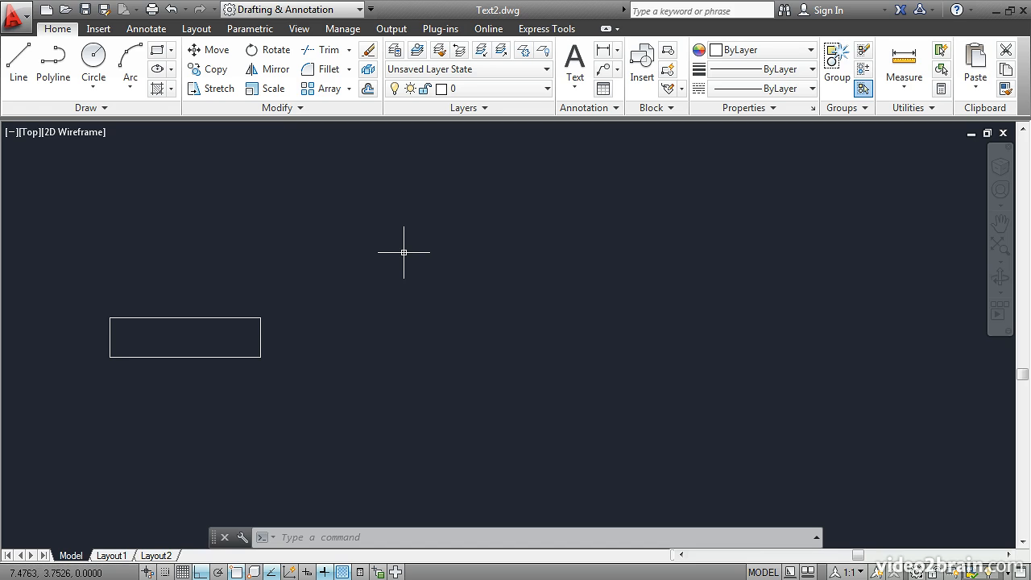
Step: Start single-line text in the empty area to the right of the rectangle, with height 1.0000 and rotation angle 0
click(584, 108)
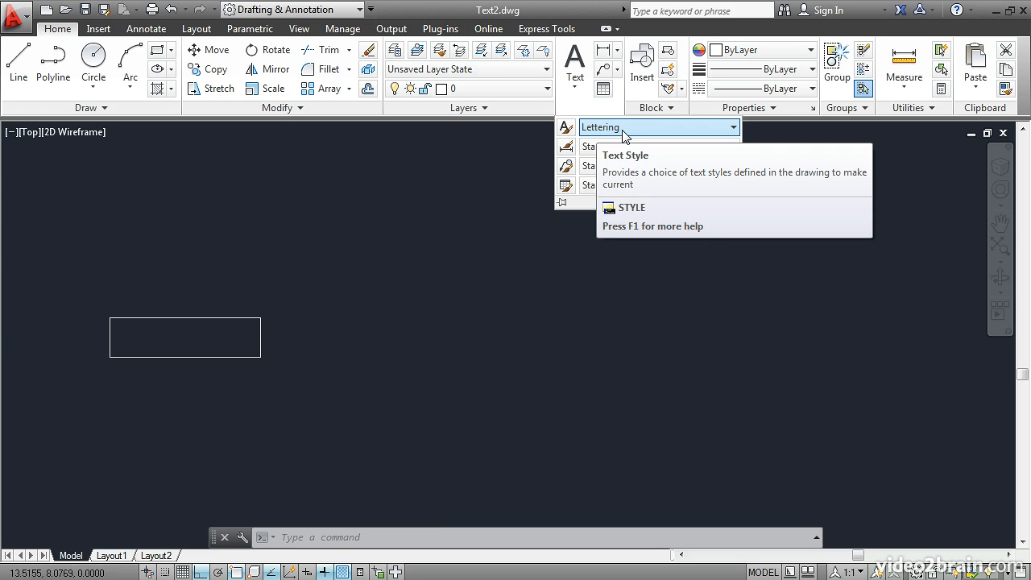
click(577, 87)
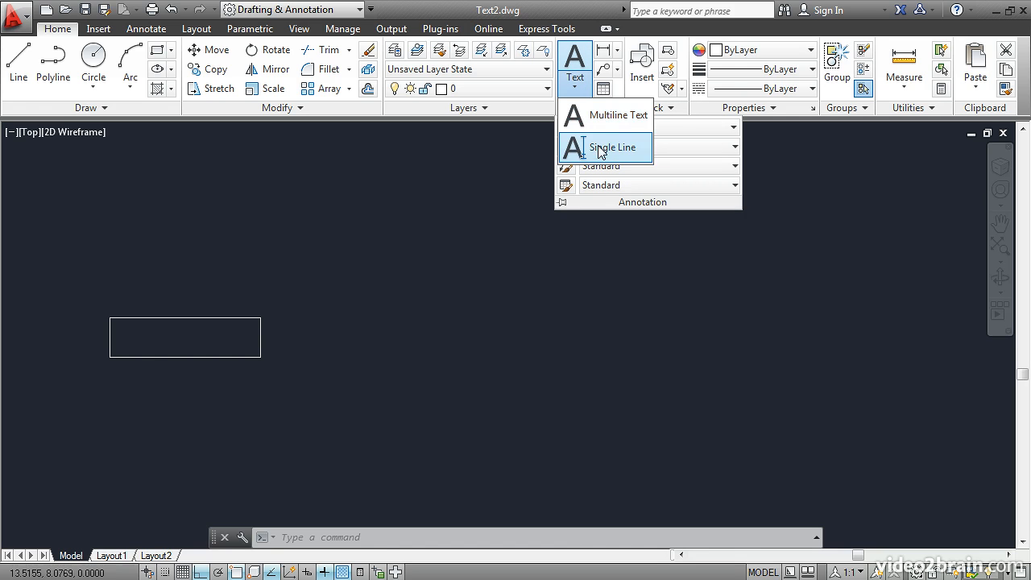
click(600, 148)
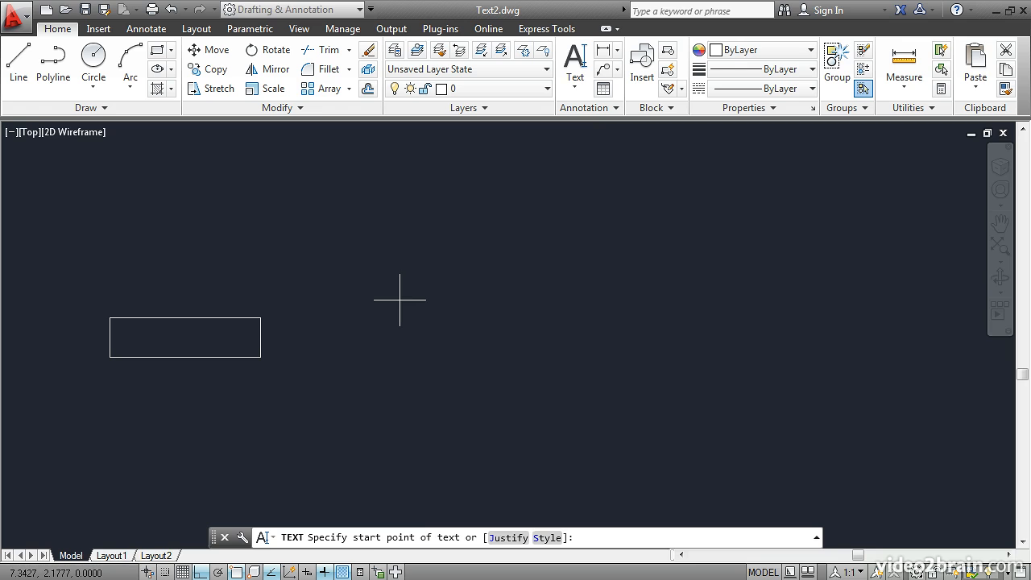
click(400, 300)
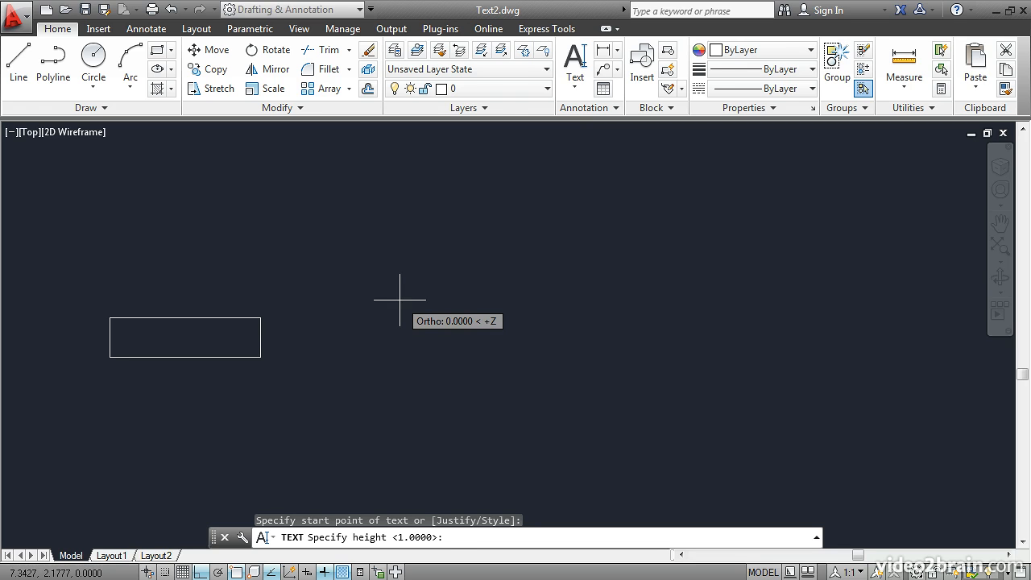
key(Return)
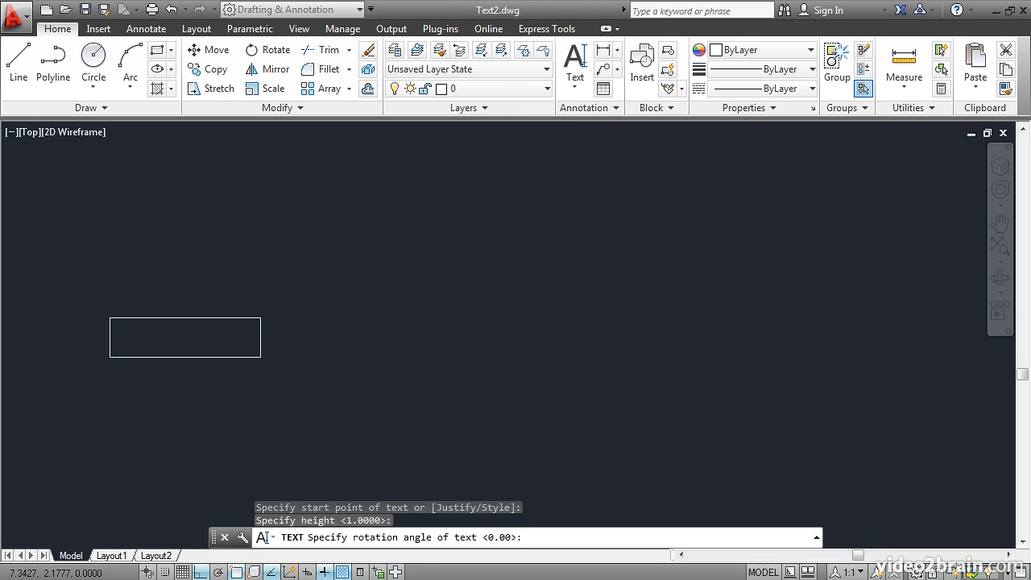
key(Return)
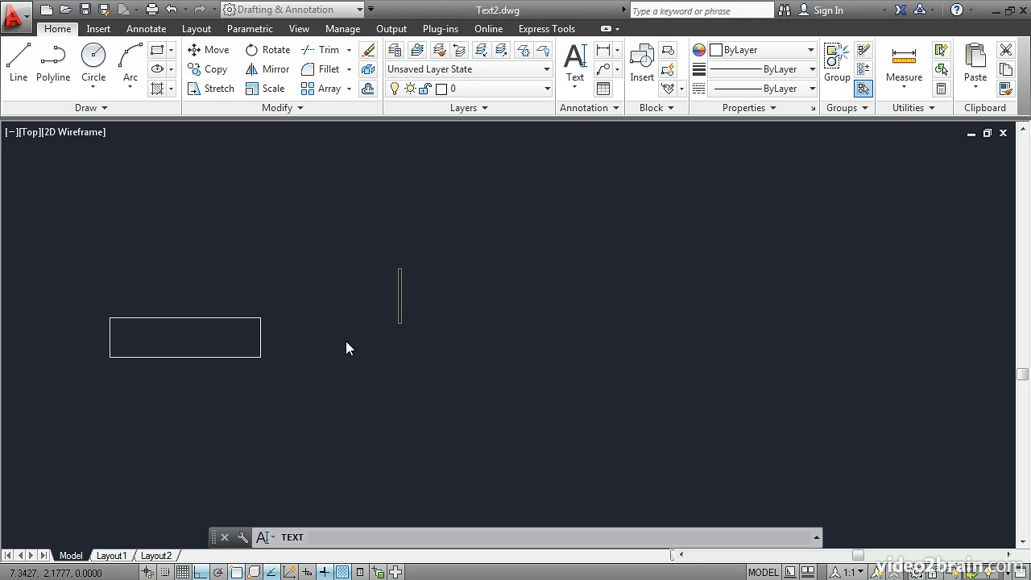
Step: Write "The quick brown fox jumps" on the first line and "over the lazy dog." on the second line, and finish the text
text(The qui)
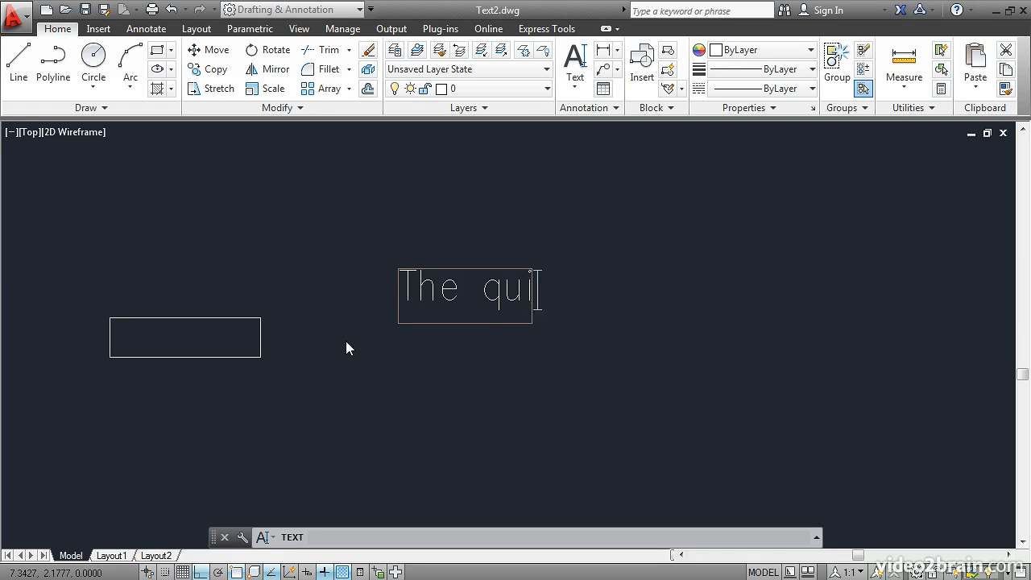
text(ck brown f)
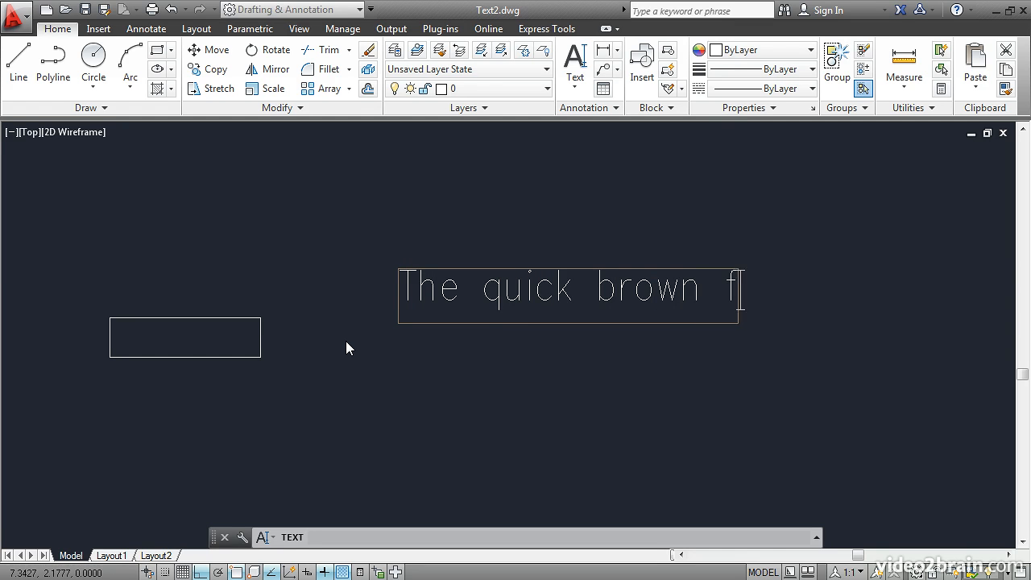
text(ox jumps)
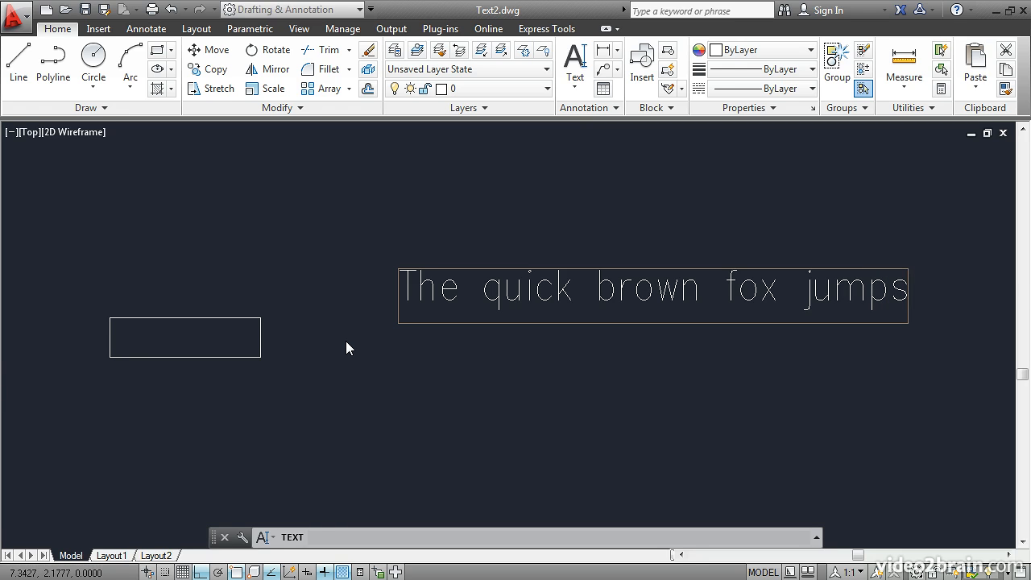
text( ov)
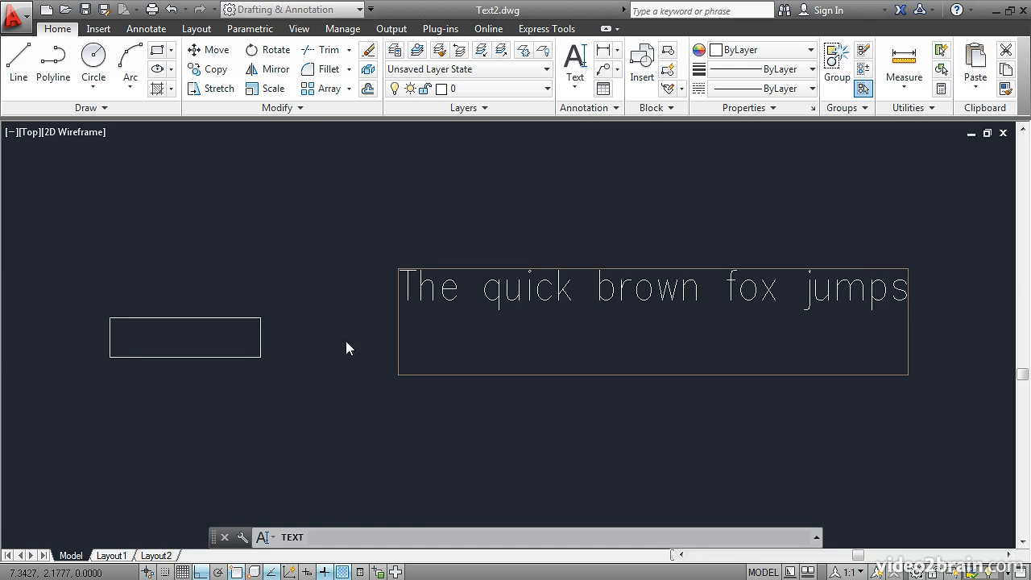
text(er the laz)
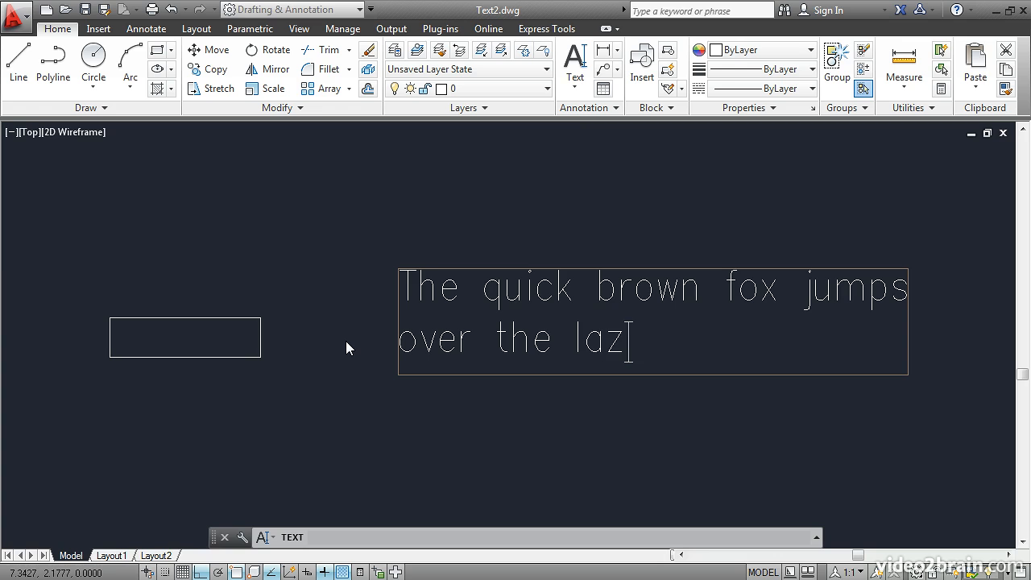
text(y dog.)
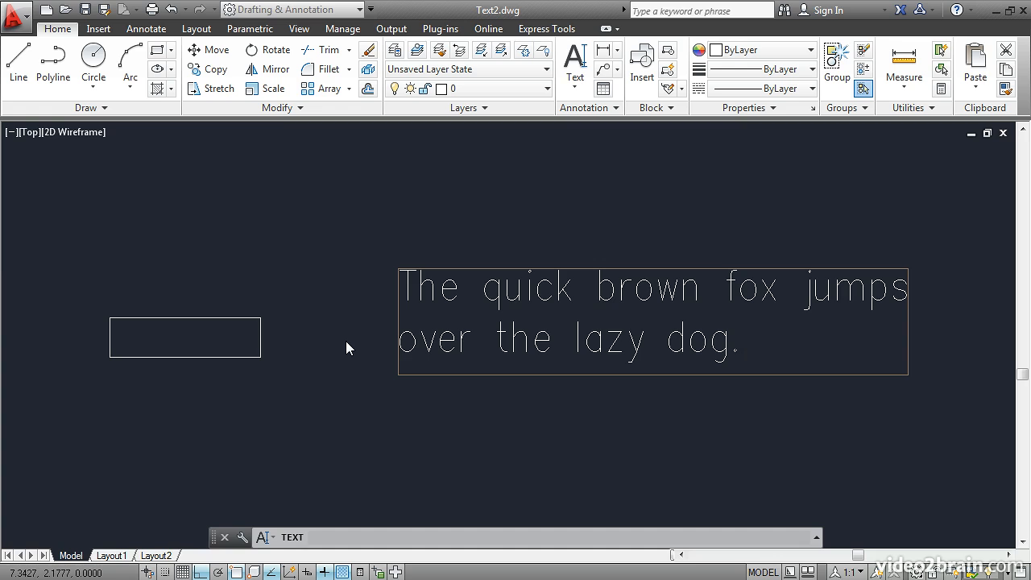
key(Return)
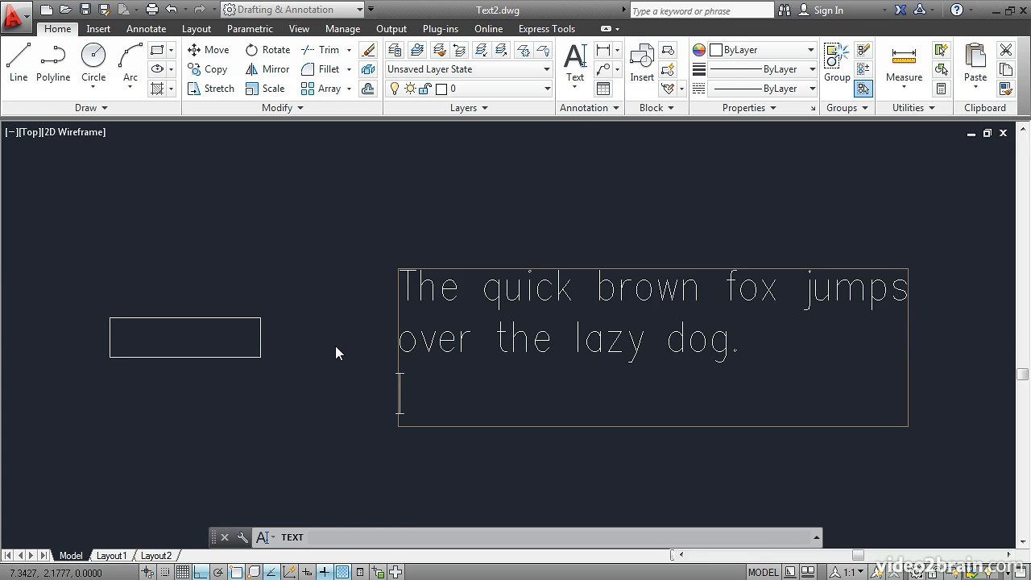
key(Return)
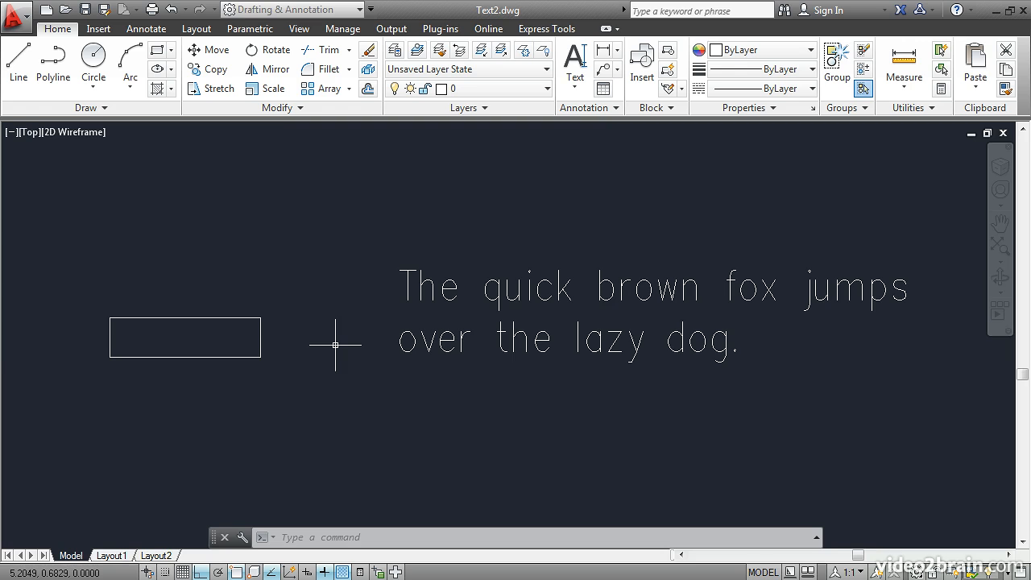
Step: Move the first text line, "The quick brown fox jumps", a short distance horizontally to the left
click(406, 293)
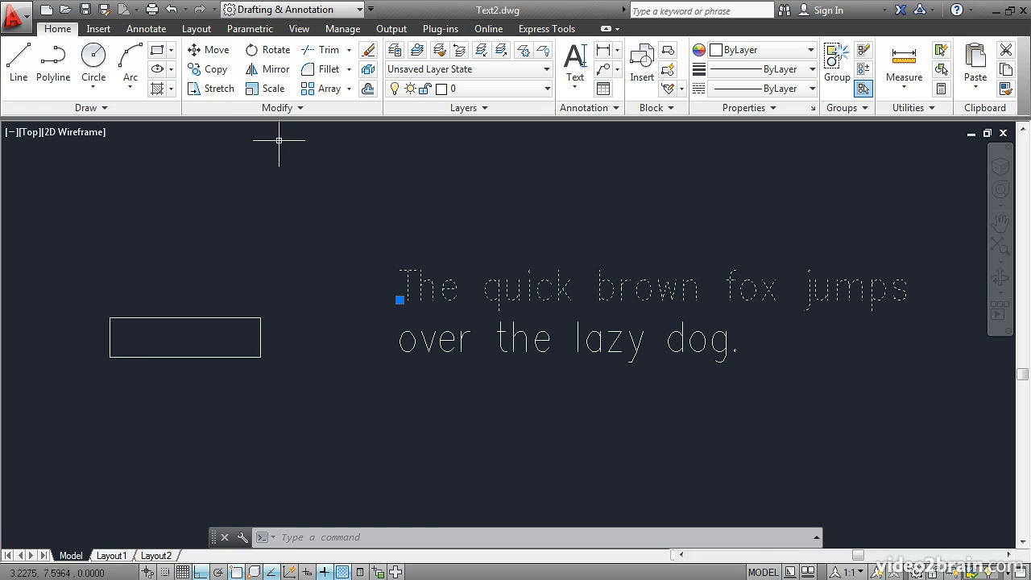
click(208, 50)
click(378, 251)
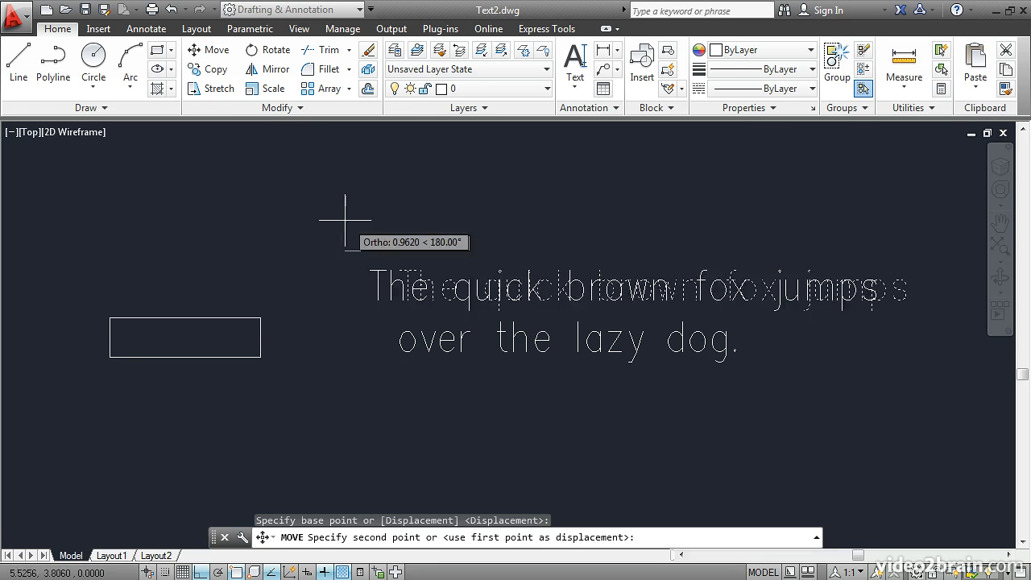
click(296, 206)
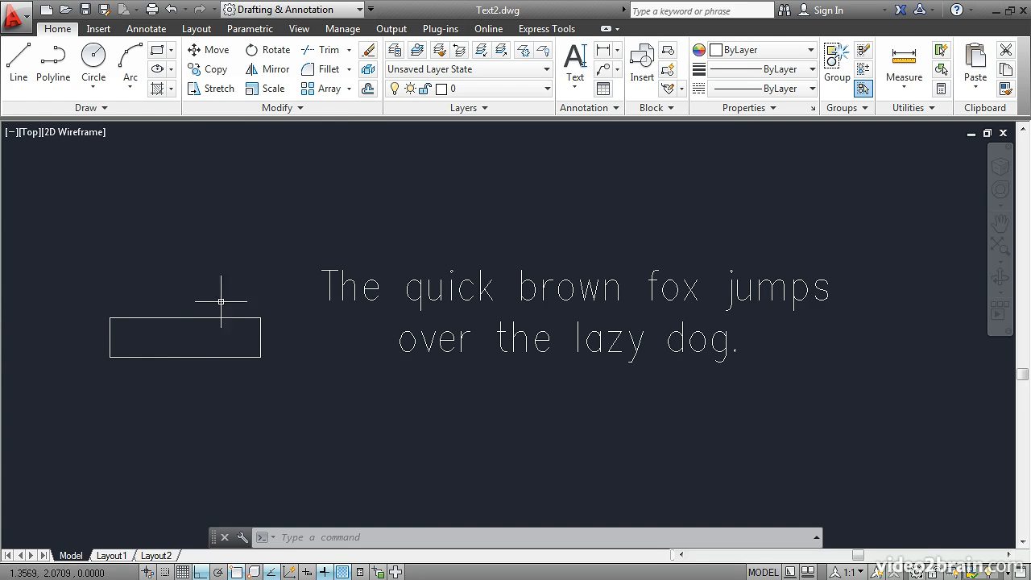
Step: Start single-line text with Middle Center (MC) justification, placing its middle point at the center of the rectangle
mouse_move(197, 338)
middle_down()
mouse_move(420, 326)
mouse_move(463, 299)
middle_up()
scroll(421, 326, up, 4)
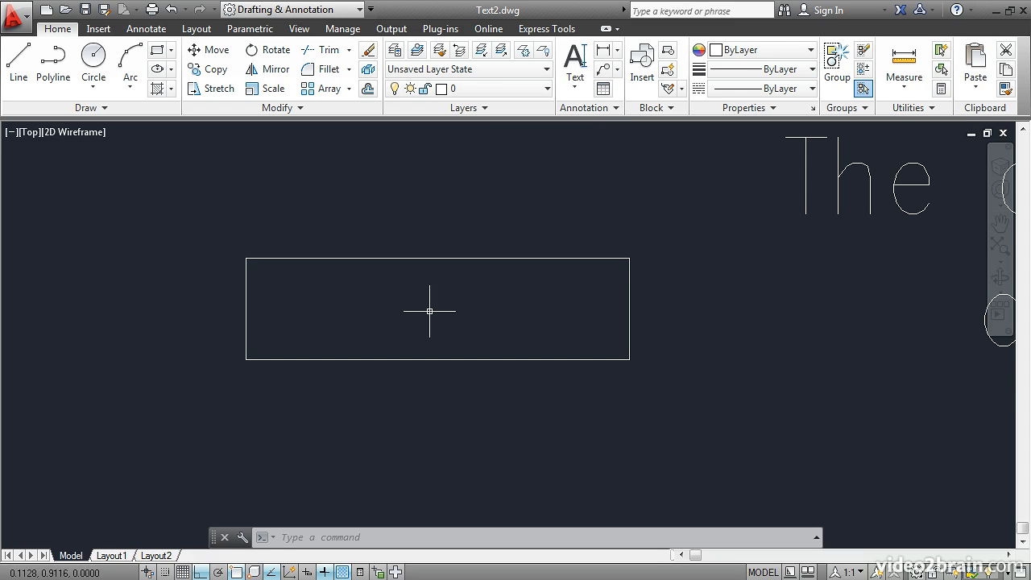
text(TEXT)
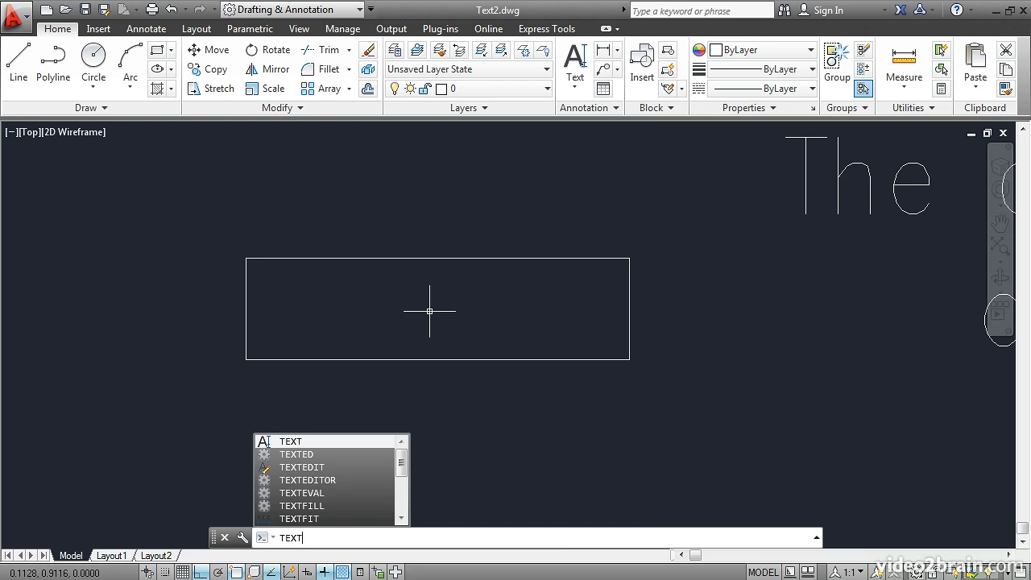
key(Return)
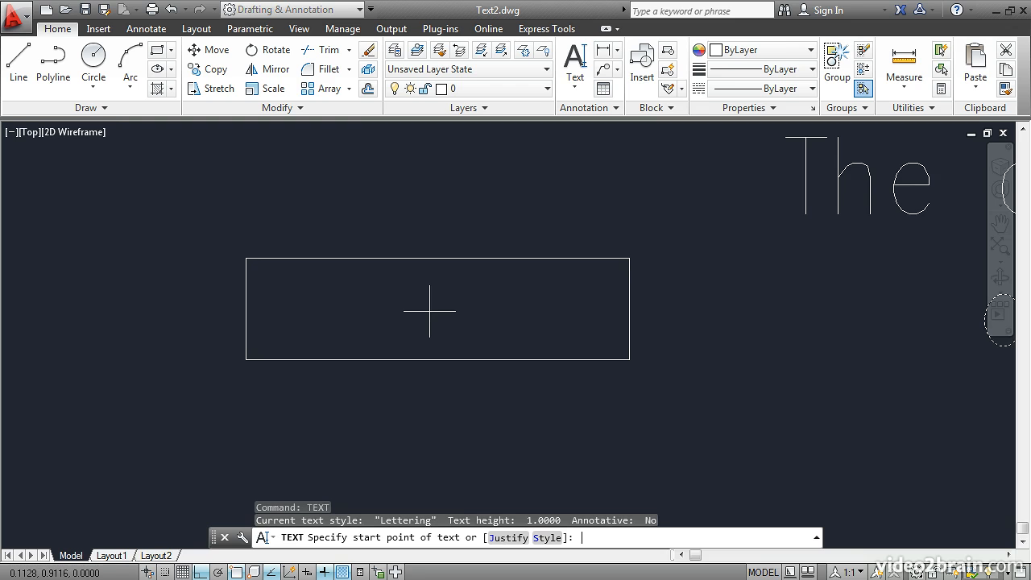
click(506, 539)
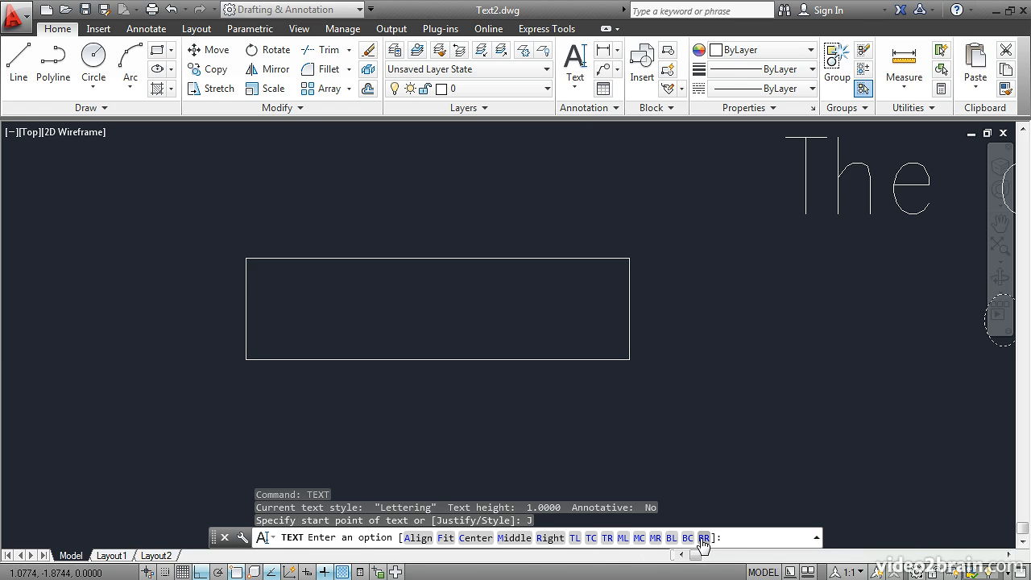
click(638, 540)
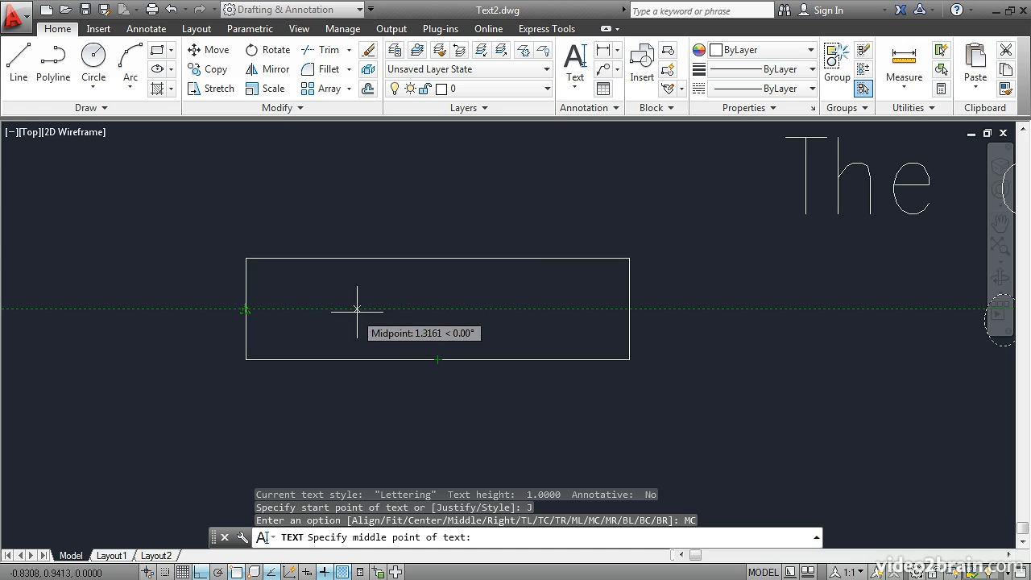
click(437, 309)
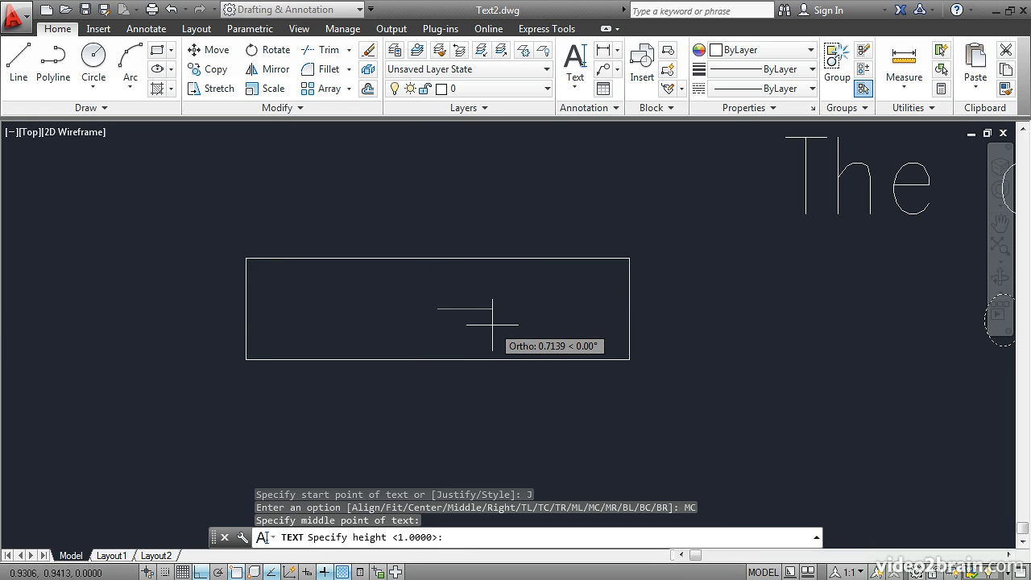
Step: Give the text a height of .7 and rotation 0, and enter the surname in capitals as the rectangle's label
text(.7)
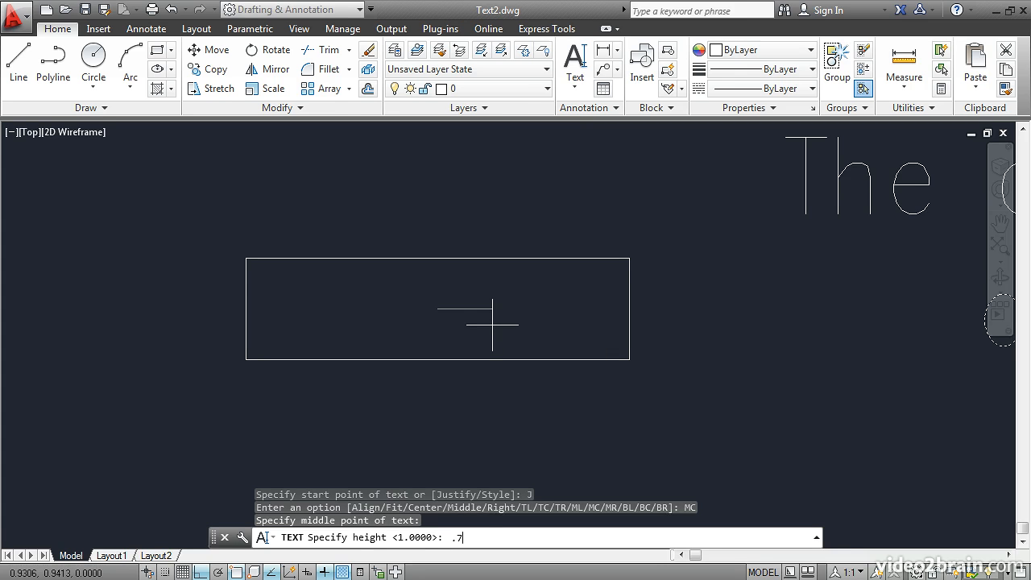
key(Return)
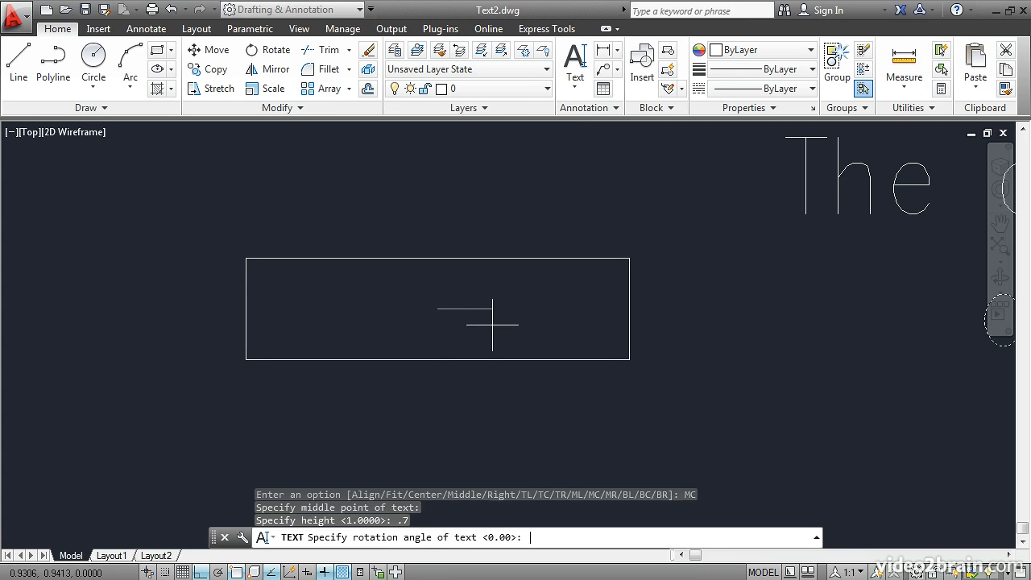
key(Return)
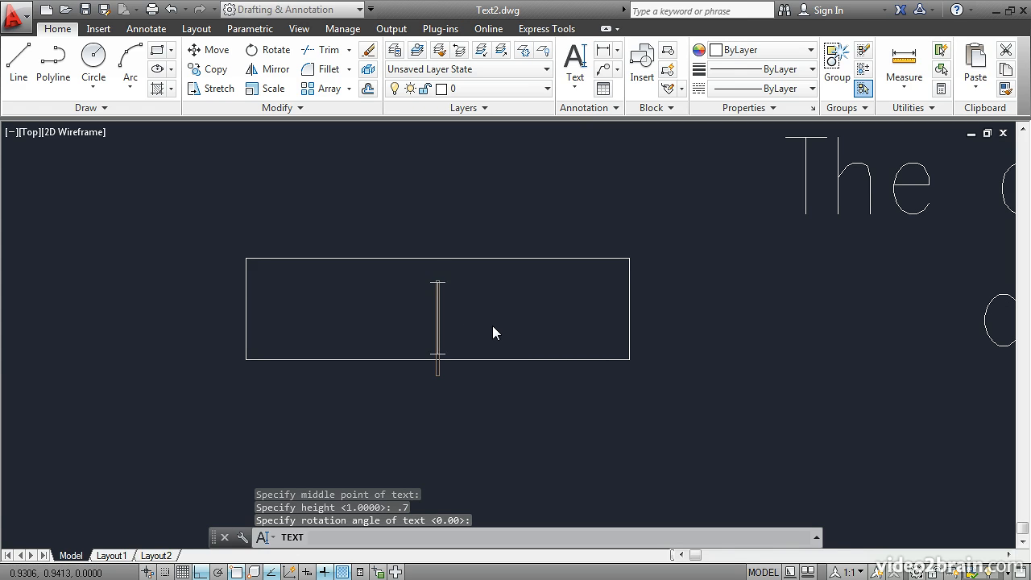
text(JONES)
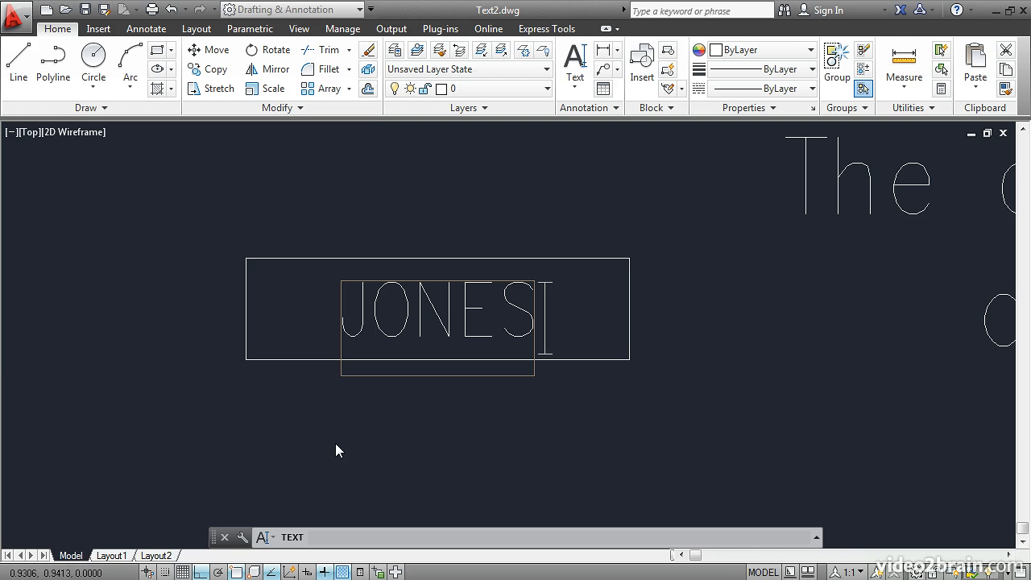
key(Return)
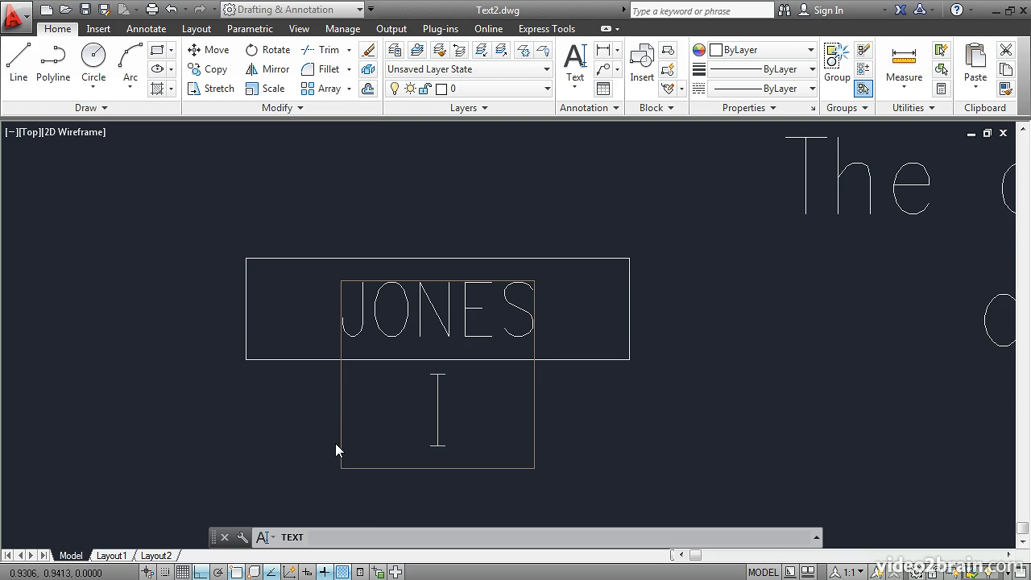
key(Return)
Step: Edit the first line of the sentence, replacing the word "brown" with "yellow"
scroll(287, 456, down, 4)
middle_drag(437, 444, 382, 383)
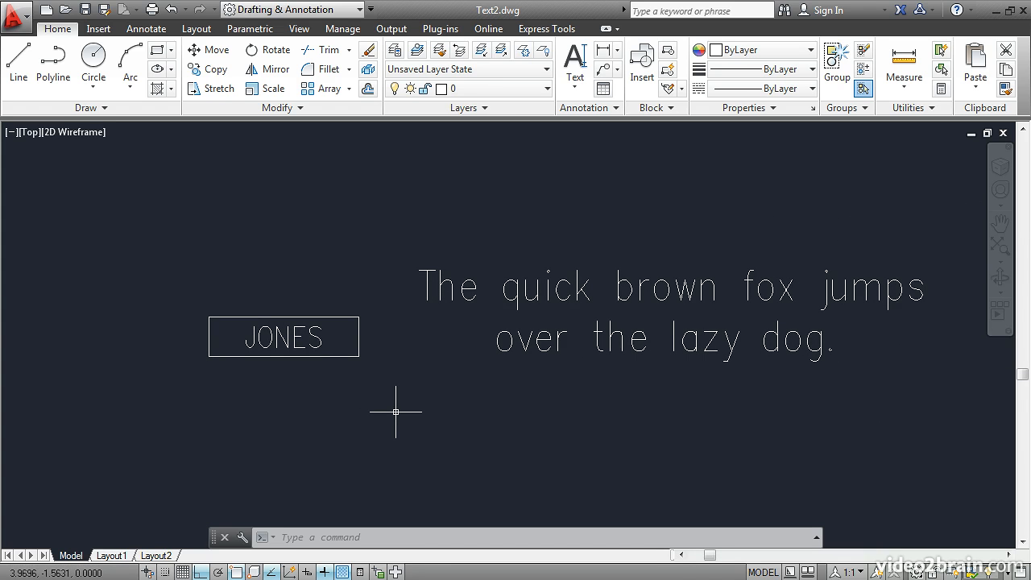
double_click(441, 287)
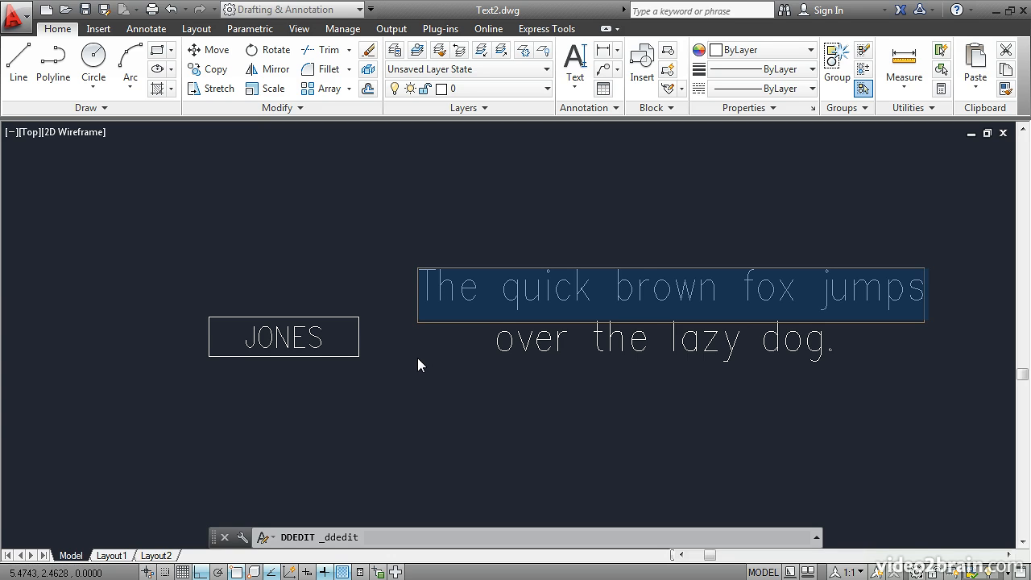
click(637, 298)
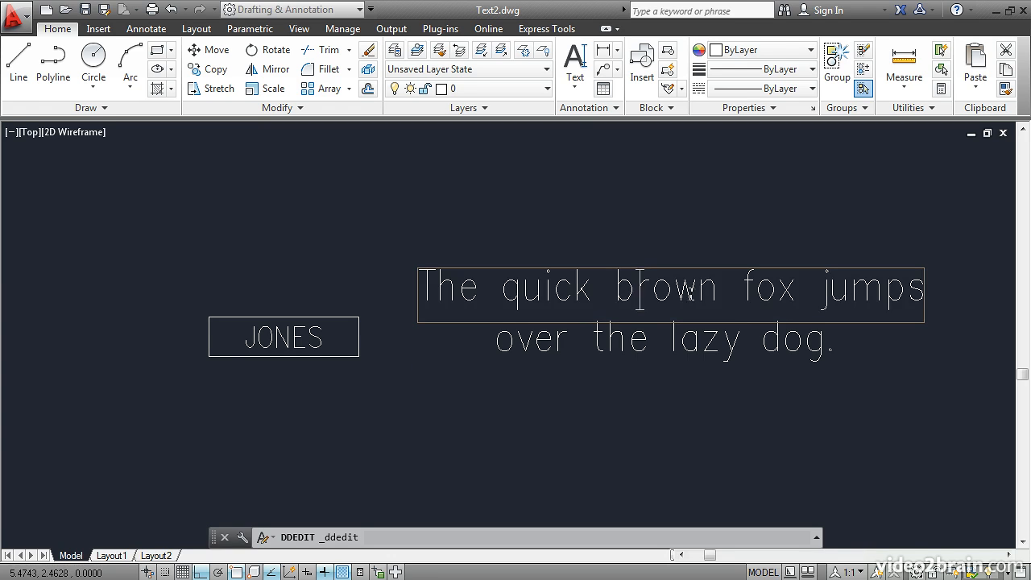
drag(714, 288, 621, 290)
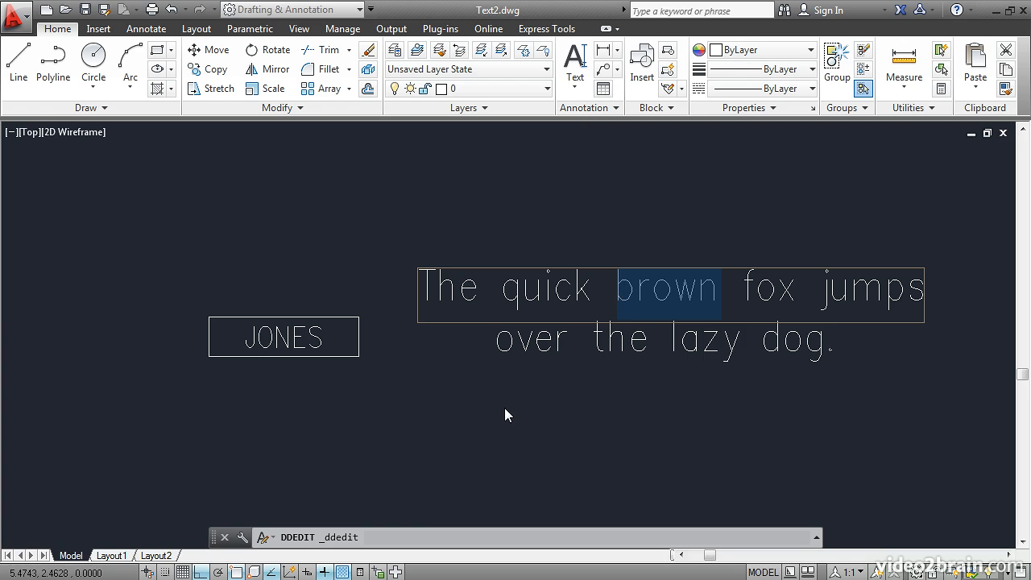
key(Delete)
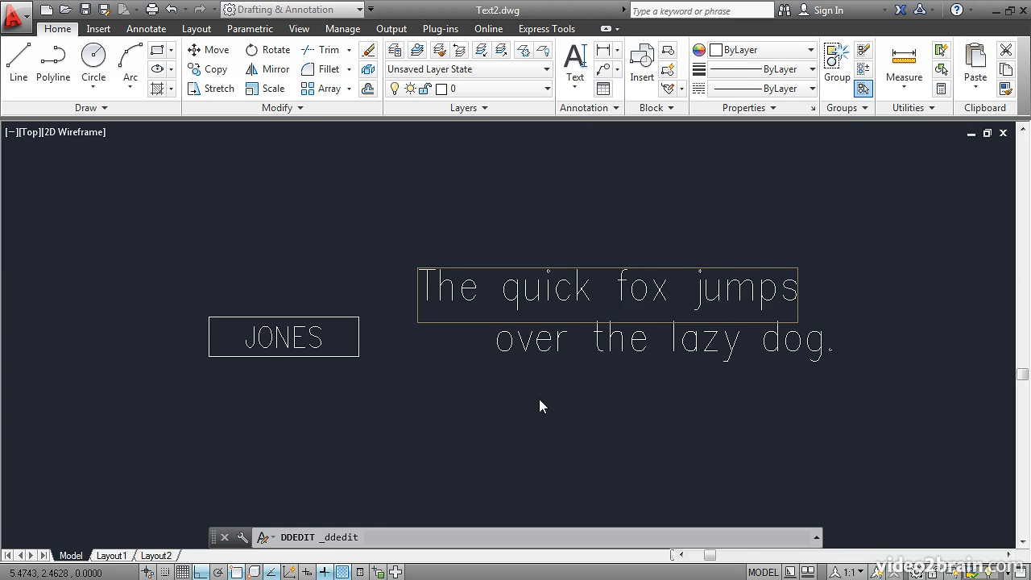
text(yellow)
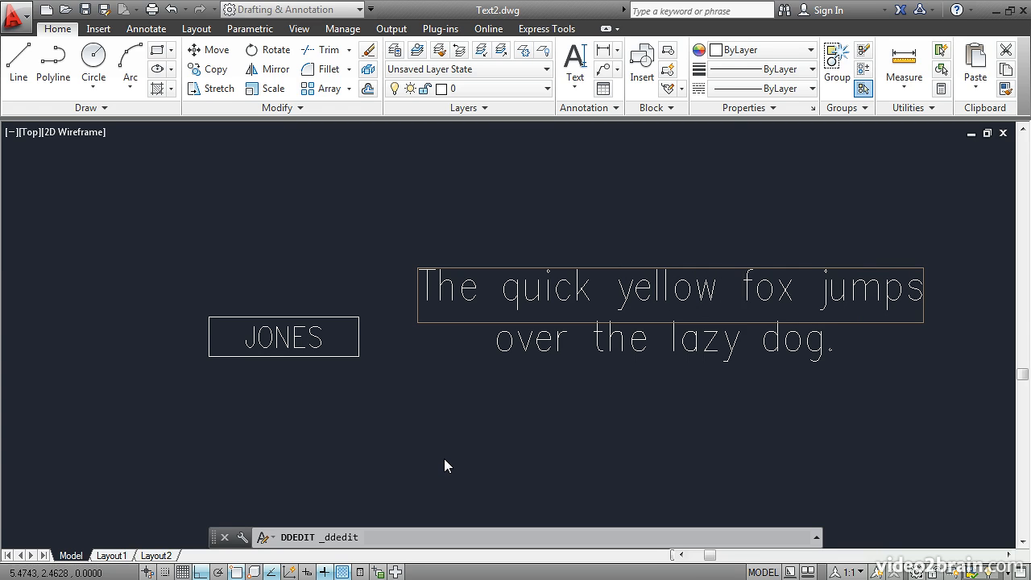
click(420, 418)
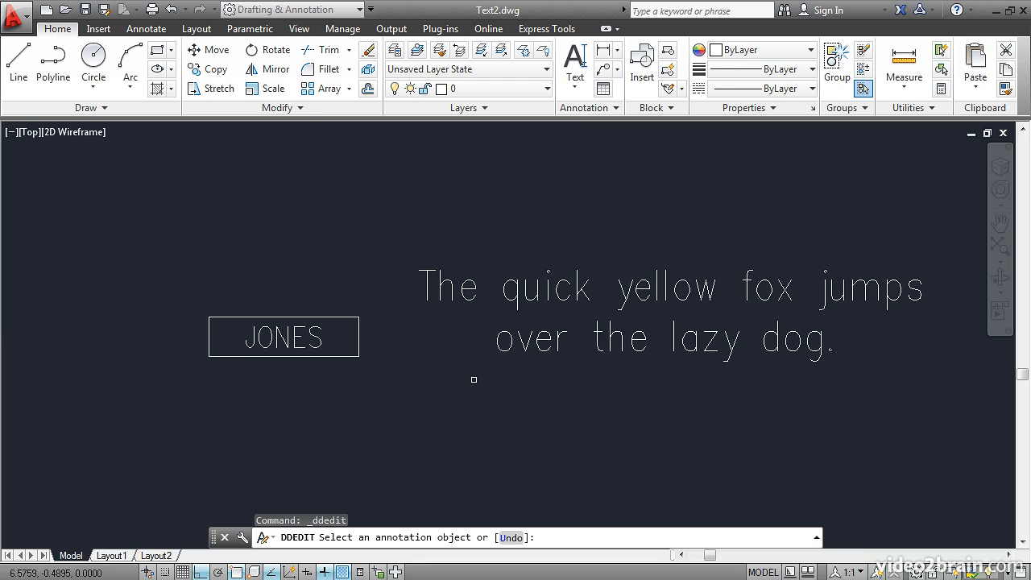
click(548, 342)
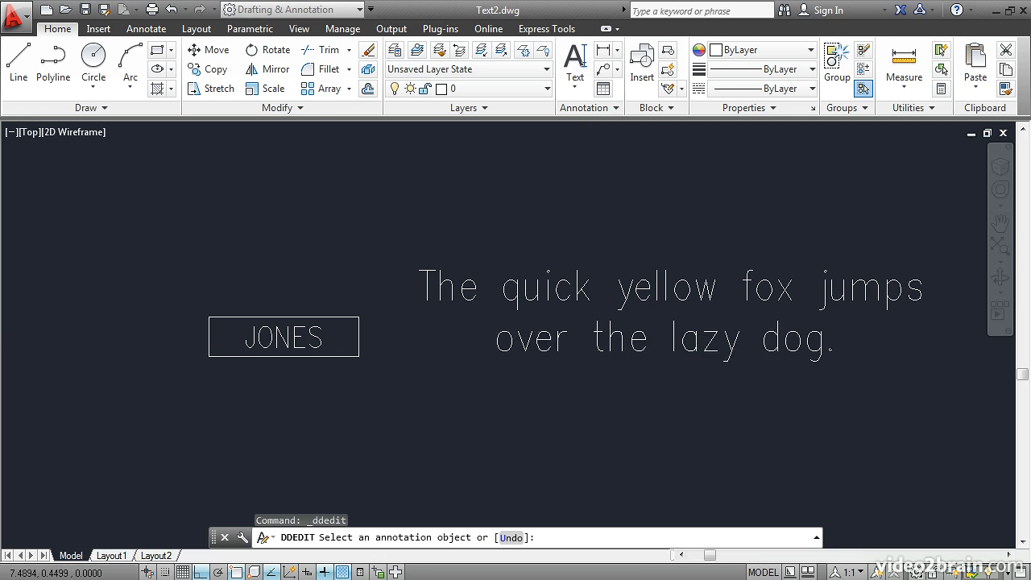
click(452, 425)
key(Escape)
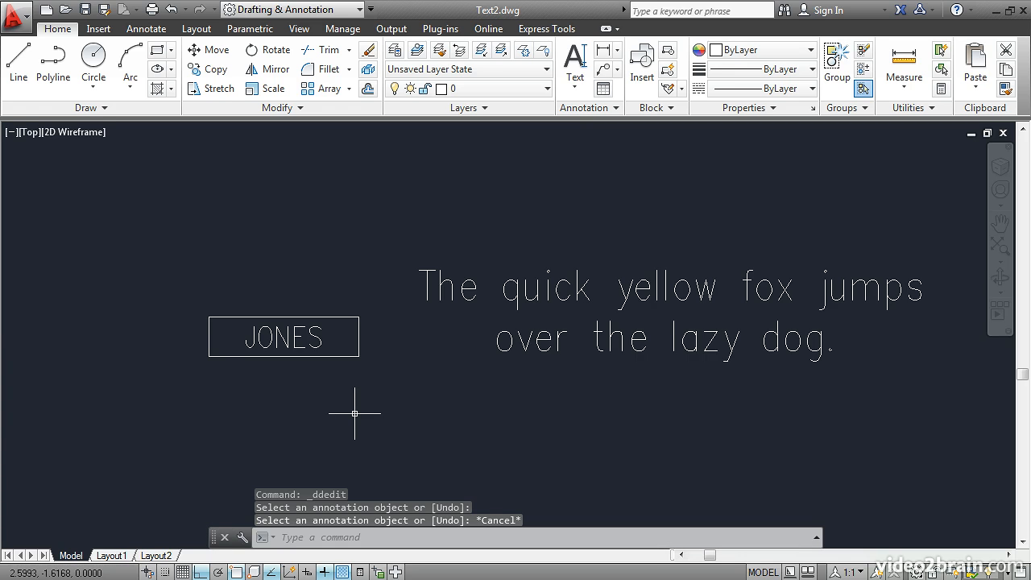
Step: Edit the text label inside the rectangle, replacing the surname with a different surname in capitals
text(ed)
key(Return)
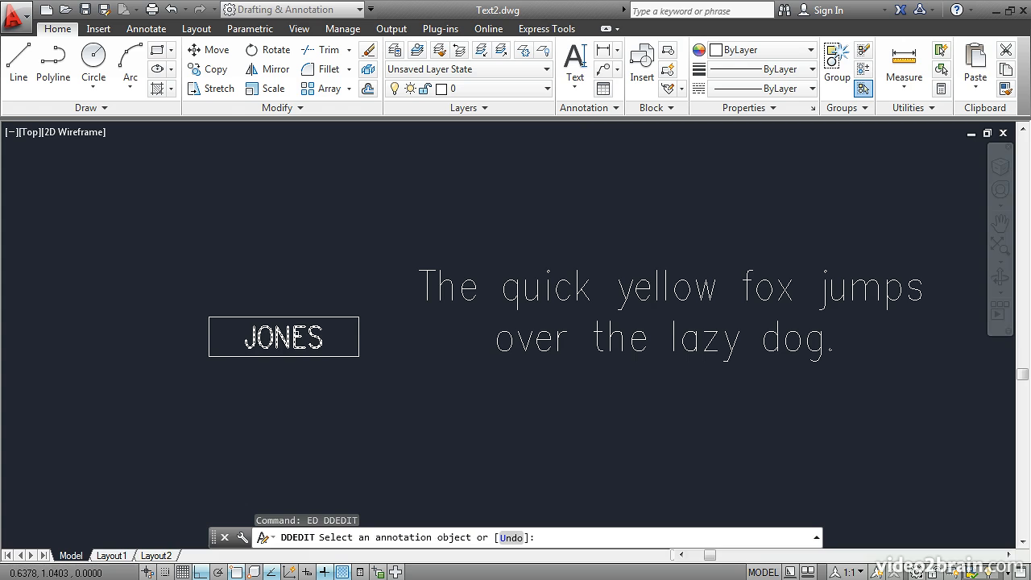
click(274, 343)
text(SMITH)
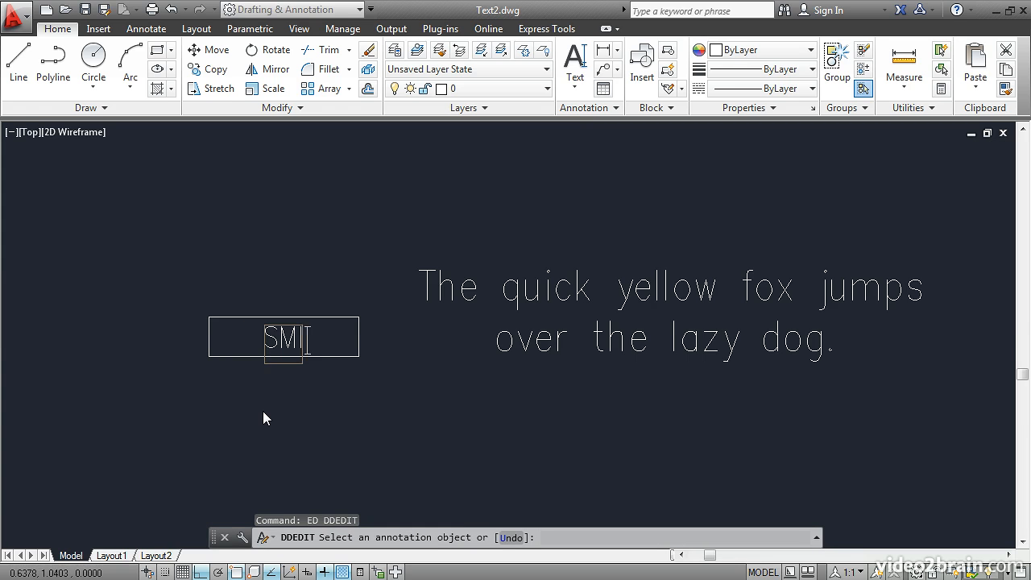
key(Return)
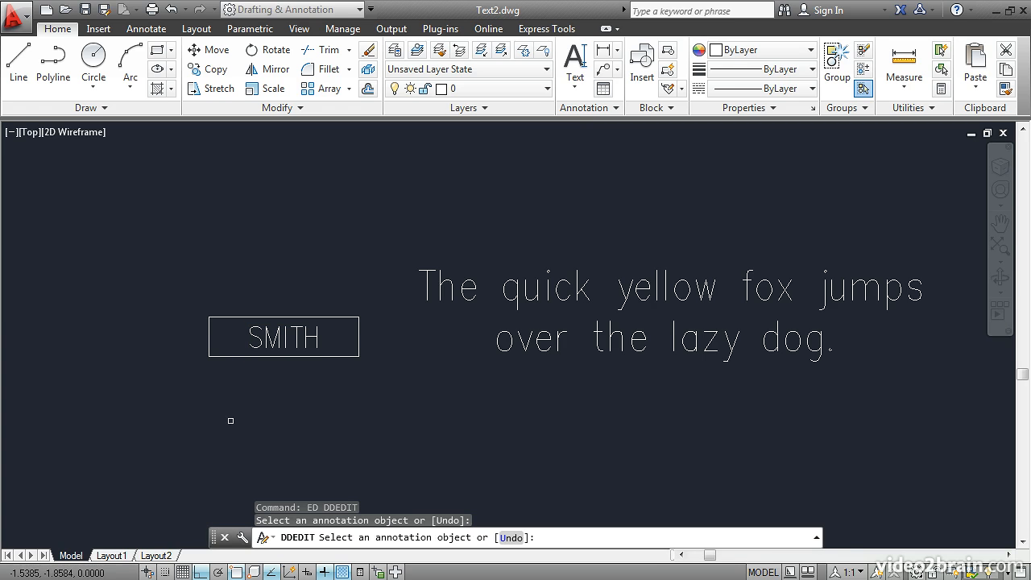
key(Return)
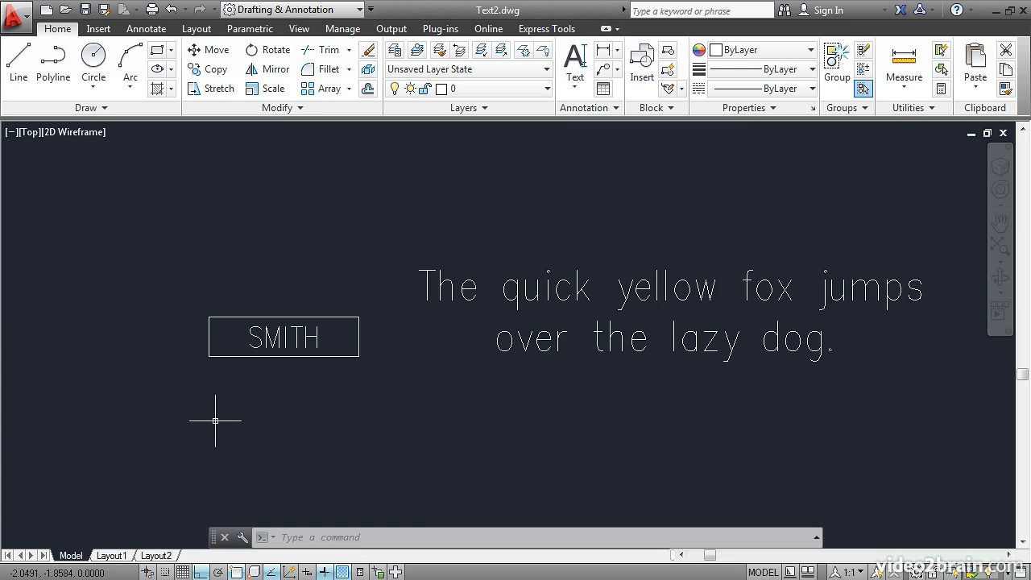